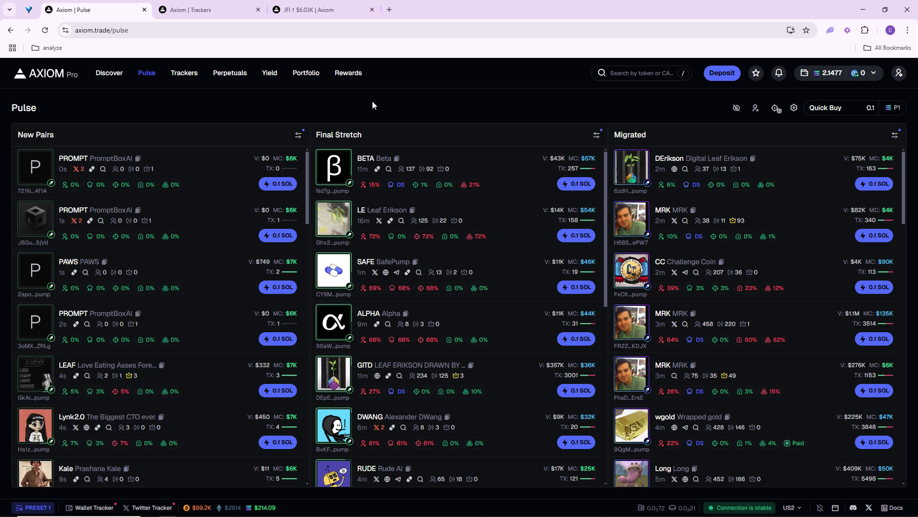
# Open the Wallet Manager and Twitter Alerts panels from the bottom bar
pyautogui.click(94, 507)
pyautogui.click(152, 507)
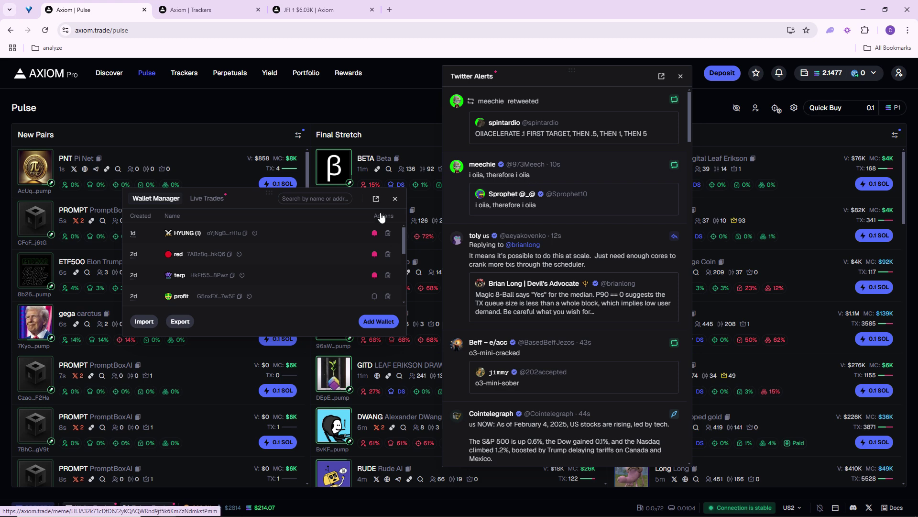
# Close the Wallet Manager and Twitter Alerts panels, then view PROMPT's past X handles
pyautogui.click(396, 198)
pyautogui.click(680, 76)
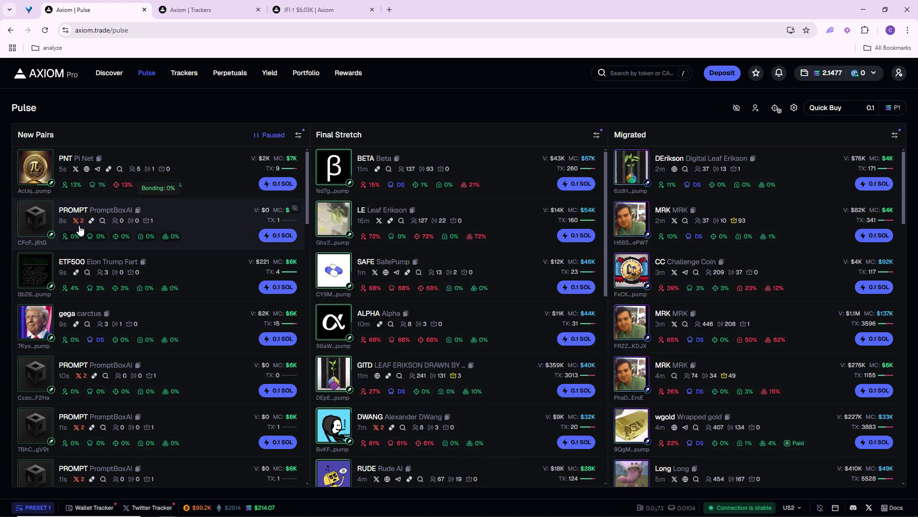
pyautogui.moveTo(76, 223)
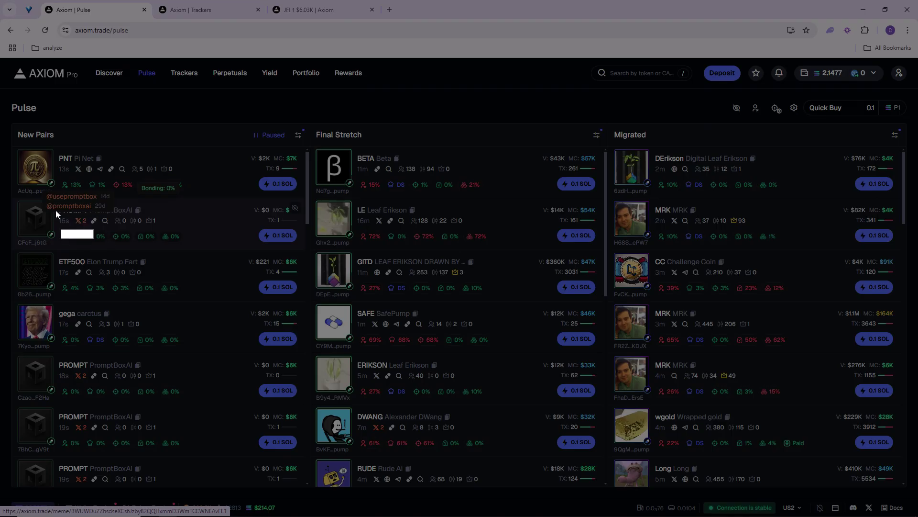
# Screenshot PromptBoxAI's handle history card, extending the selection to include the top handle
pyautogui.moveTo(87, 205); pyautogui.dragTo(124, 214)
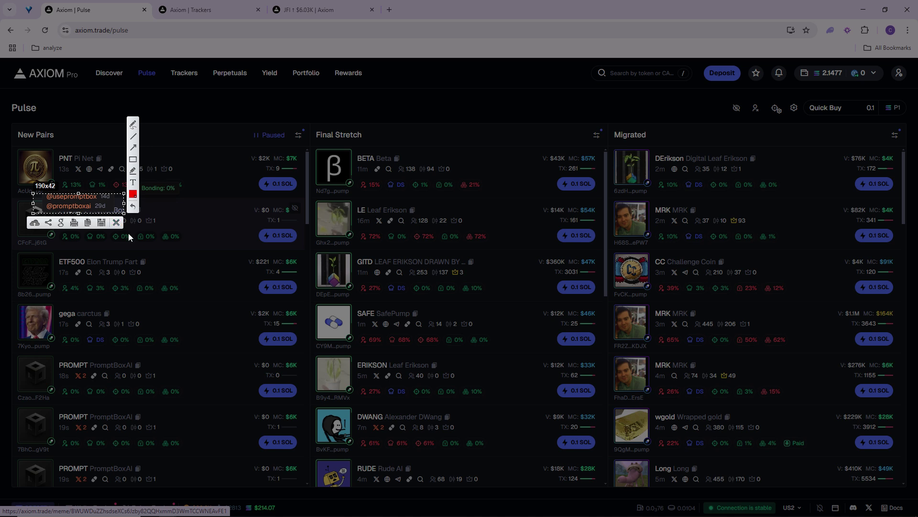
pyautogui.moveTo(79, 192); pyautogui.dragTo(79, 192)
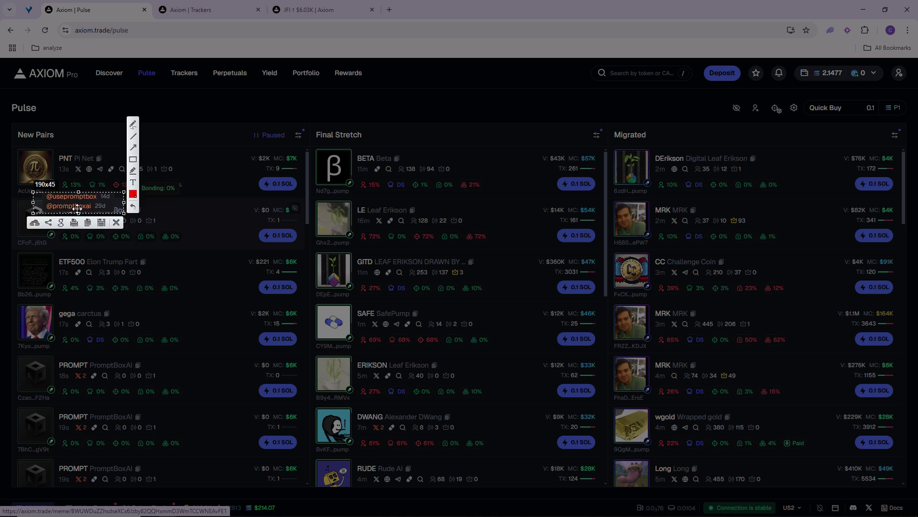
pyautogui.click(87, 222)
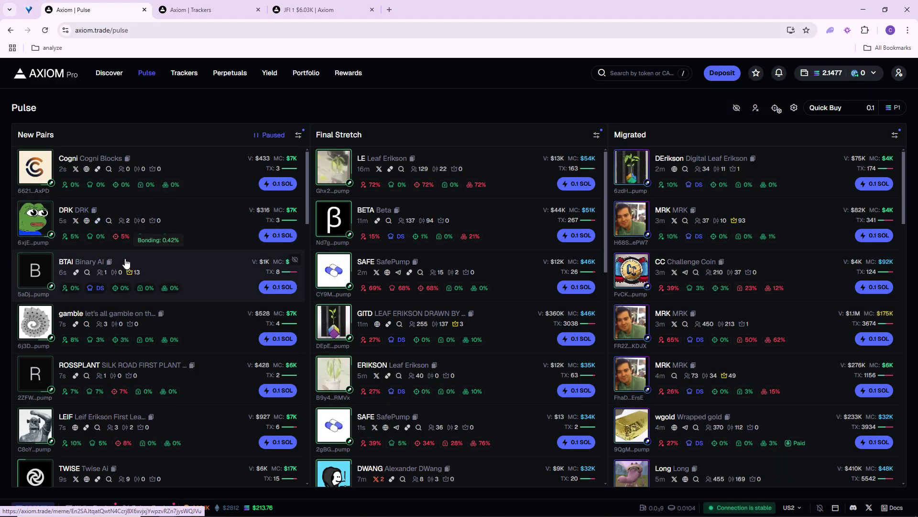
pyautogui.scroll(-3, 115, 301)
pyautogui.scroll(-5, 143, 332)
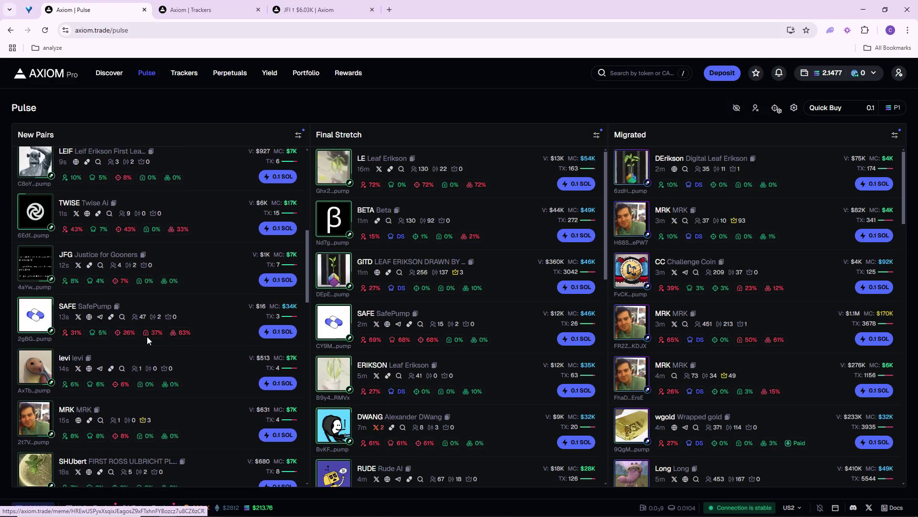
pyautogui.scroll(-2, 142, 329)
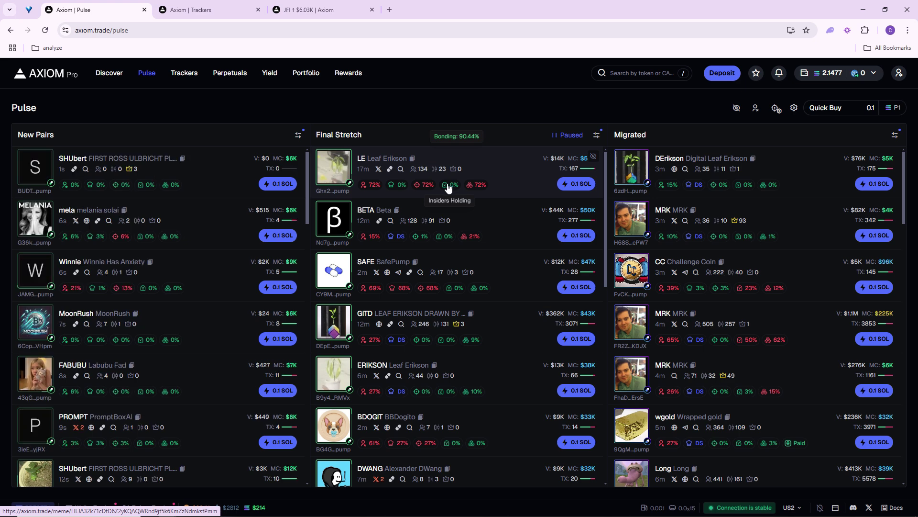
pyautogui.click(473, 185)
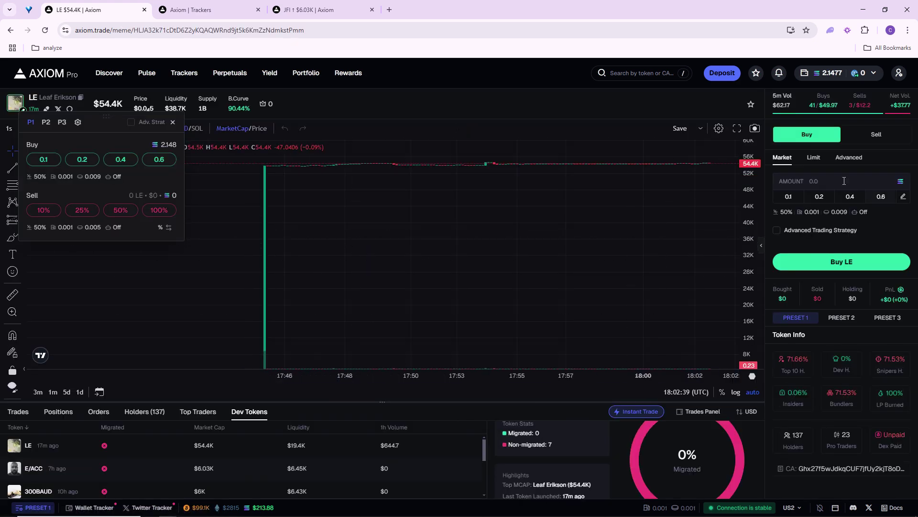
pyautogui.moveTo(751, 182); pyautogui.dragTo(749, 203)
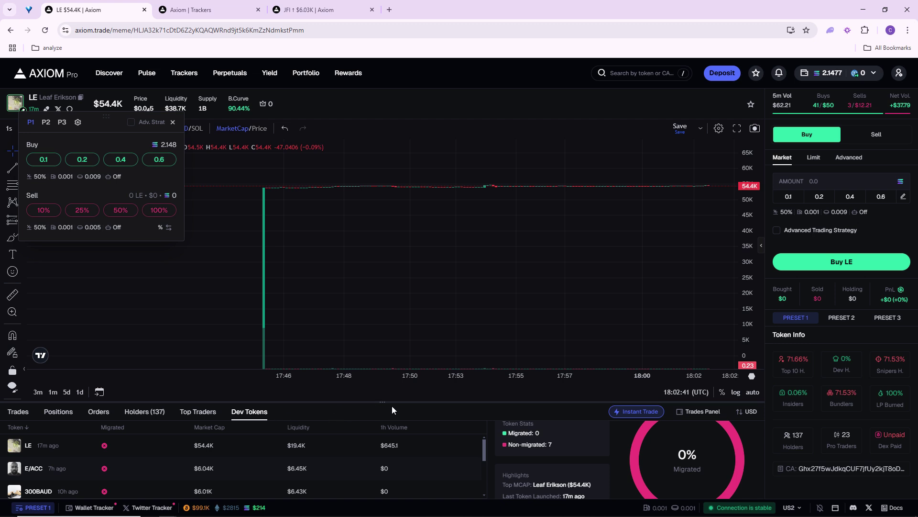
pyautogui.moveTo(383, 403); pyautogui.dragTo(381, 215)
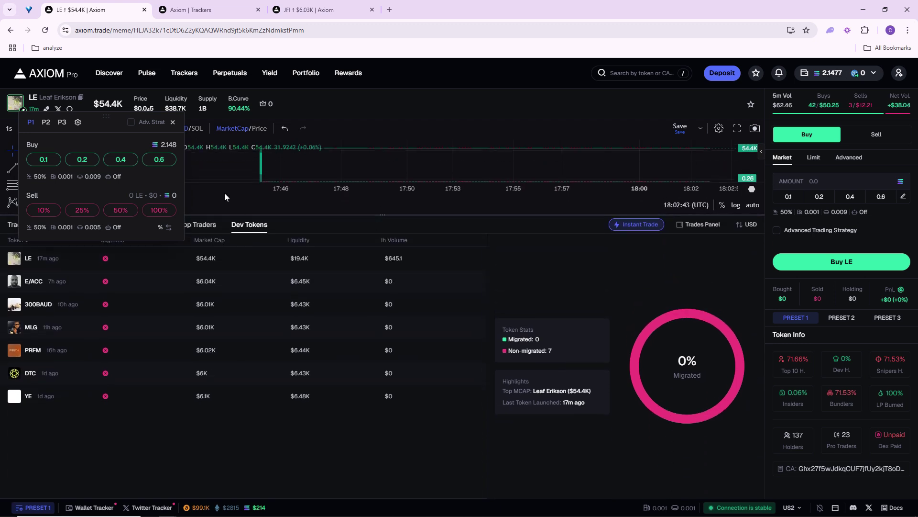
pyautogui.click(173, 123)
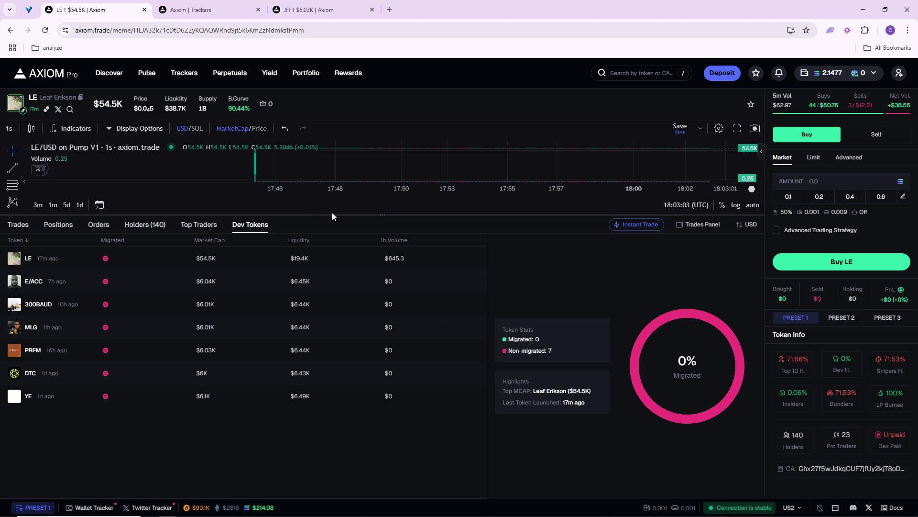
pyautogui.moveTo(375, 215); pyautogui.dragTo(371, 328)
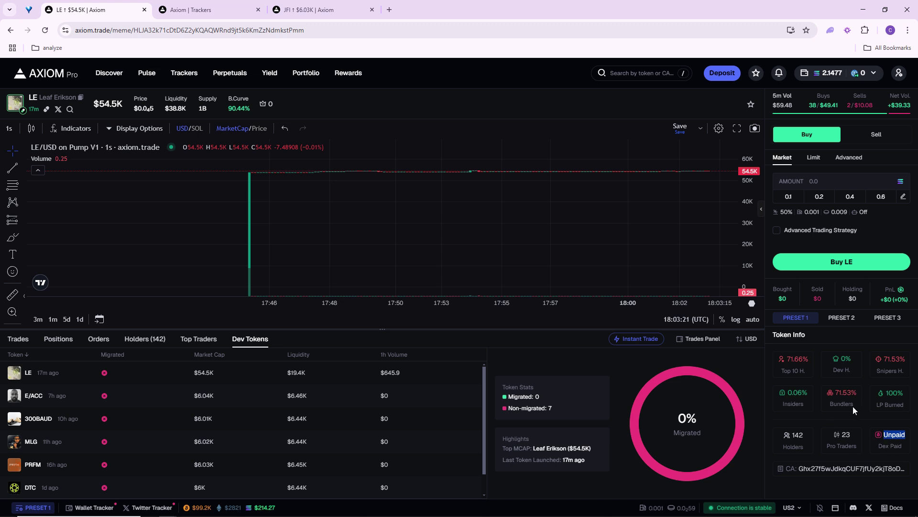
pyautogui.hotkey('alt', 'Left')
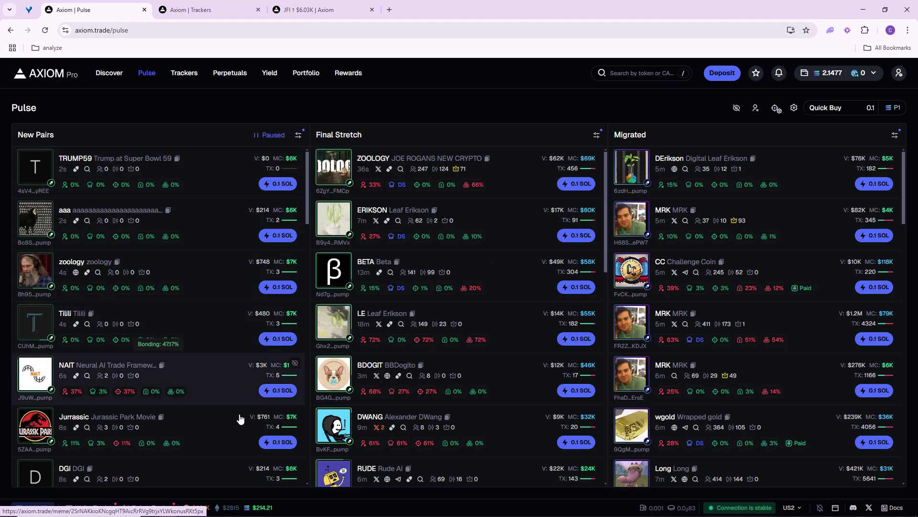
# Open the New Pairs filters, scroll the Audit section, then switch to the Final Stretch filters
pyautogui.click(298, 135)
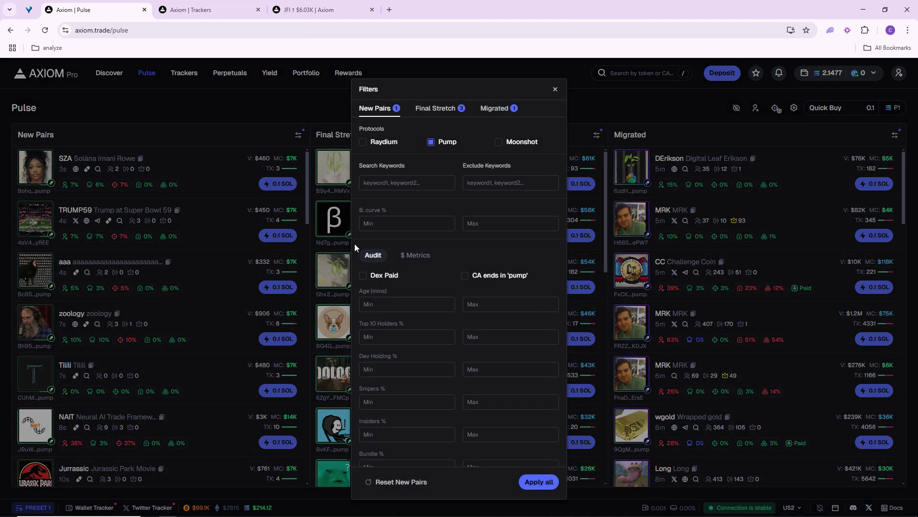
pyautogui.scroll(-2, 423, 330)
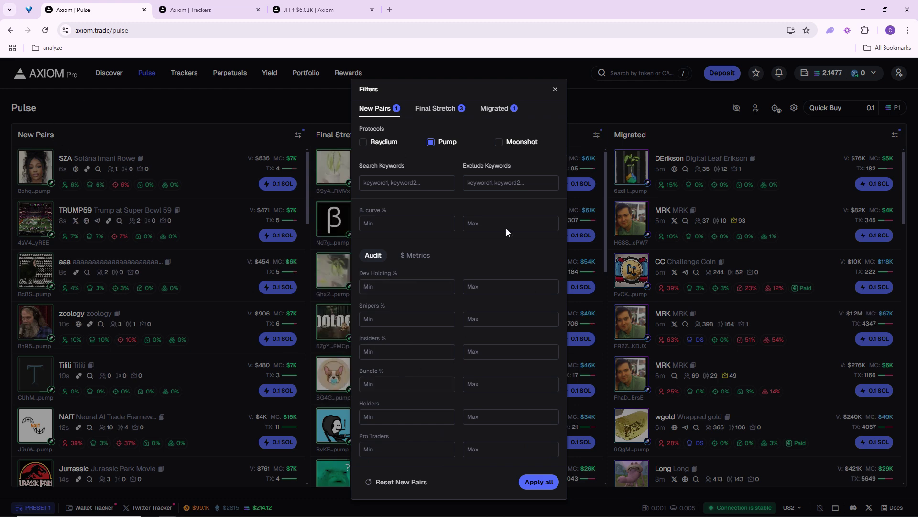
pyautogui.scroll(1, 396, 360)
pyautogui.scroll(-1, 395, 360)
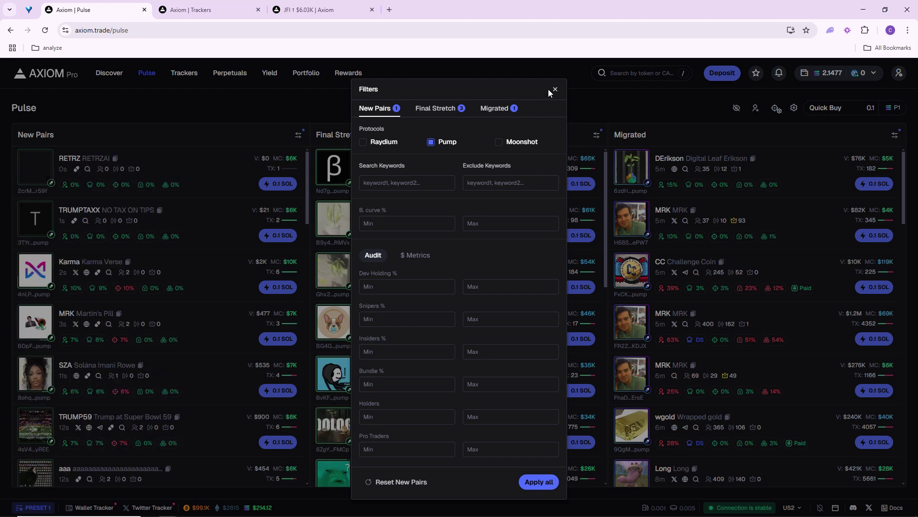
pyautogui.click(443, 114)
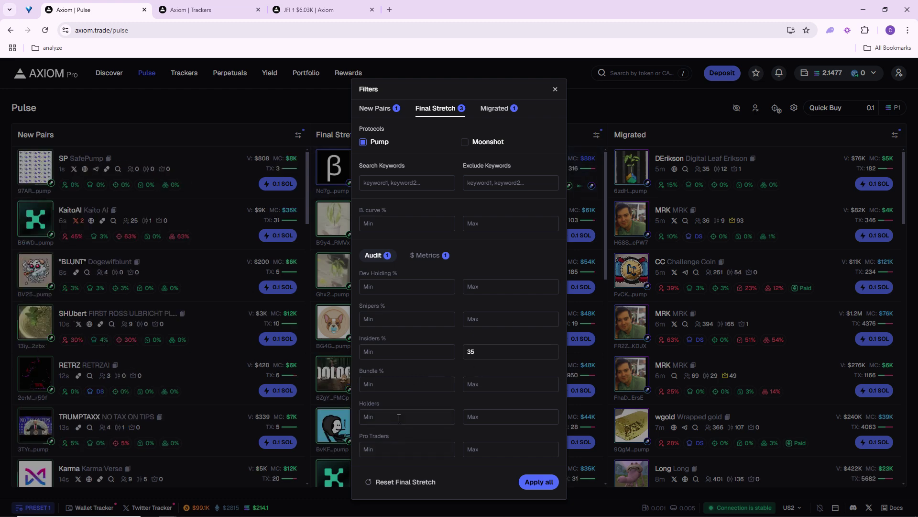
# Check the Final Stretch $ Metrics Market Cap minimum is 15000
pyautogui.click(429, 255)
pyautogui.doubleClick(381, 352)
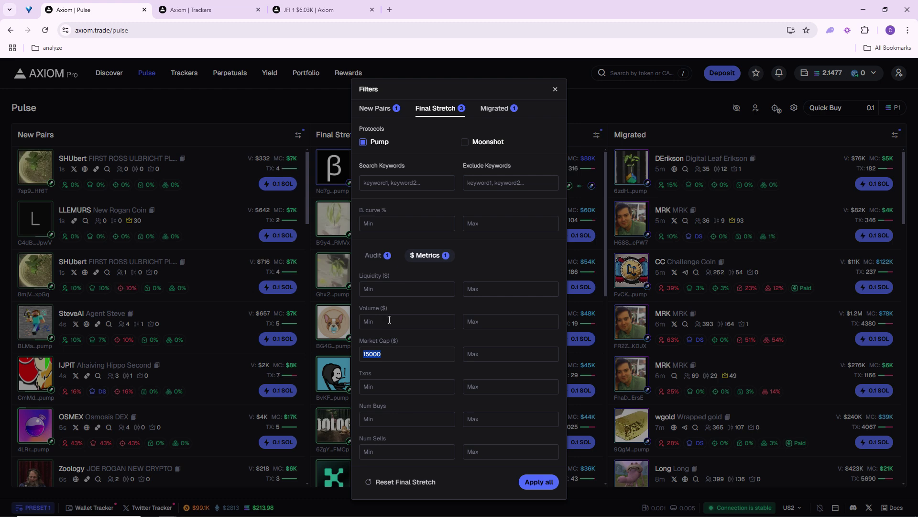
pyautogui.click(395, 356)
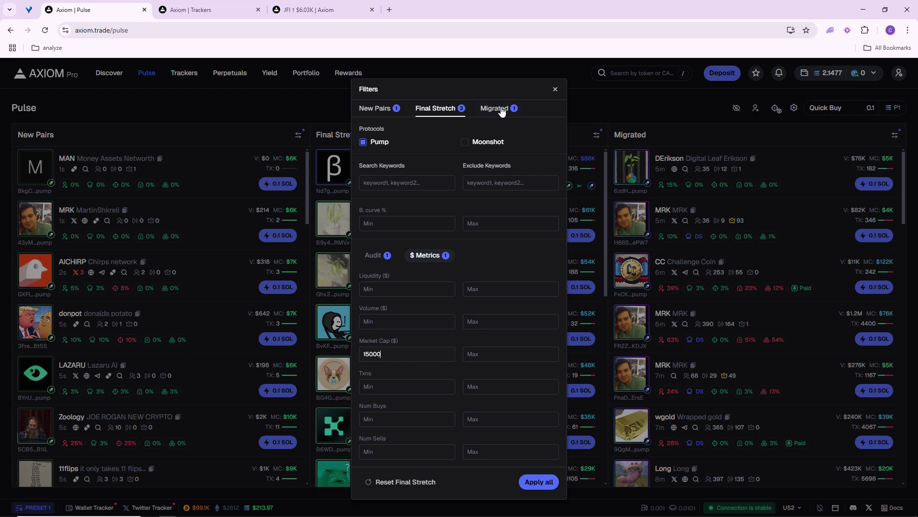
# Keep the Final Stretch Audit Age maximum at 25 and close the filters dialog
pyautogui.click(375, 255)
pyautogui.moveTo(484, 306); pyautogui.dragTo(457, 305)
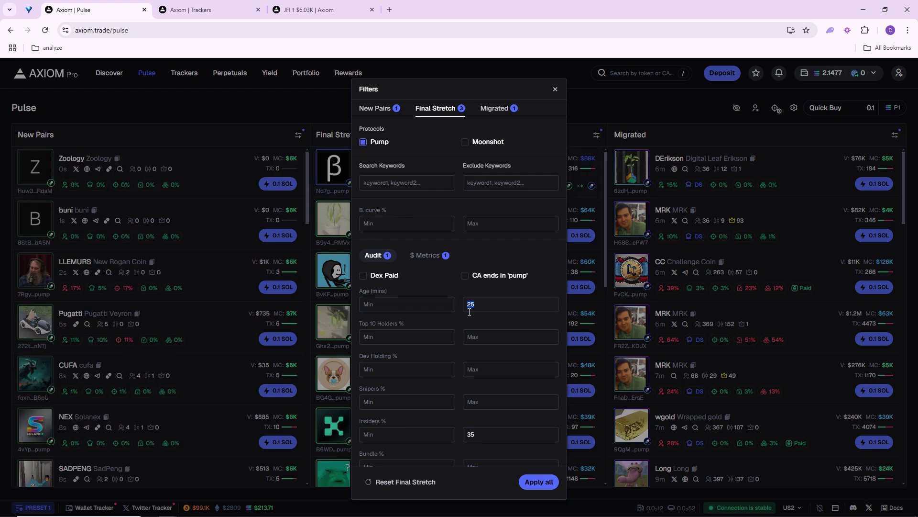
pyautogui.click(500, 306)
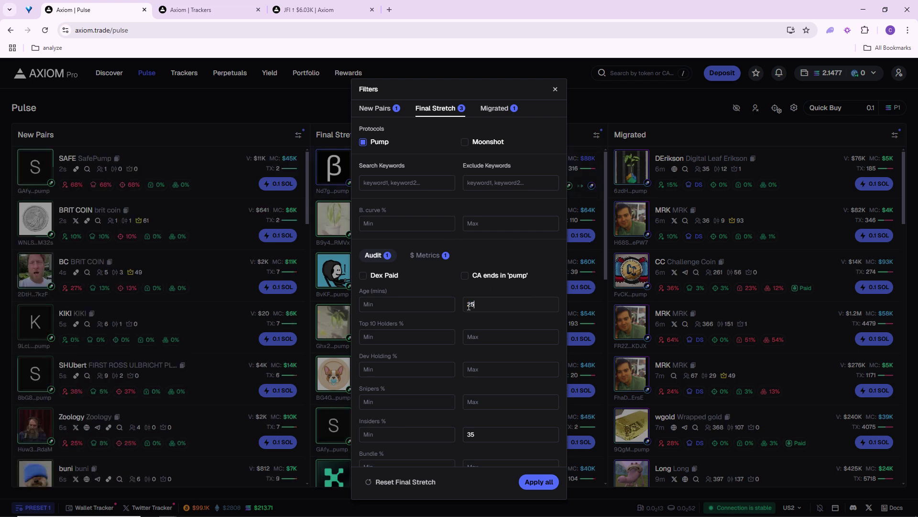
pyautogui.doubleClick(500, 306)
pyautogui.click(501, 306)
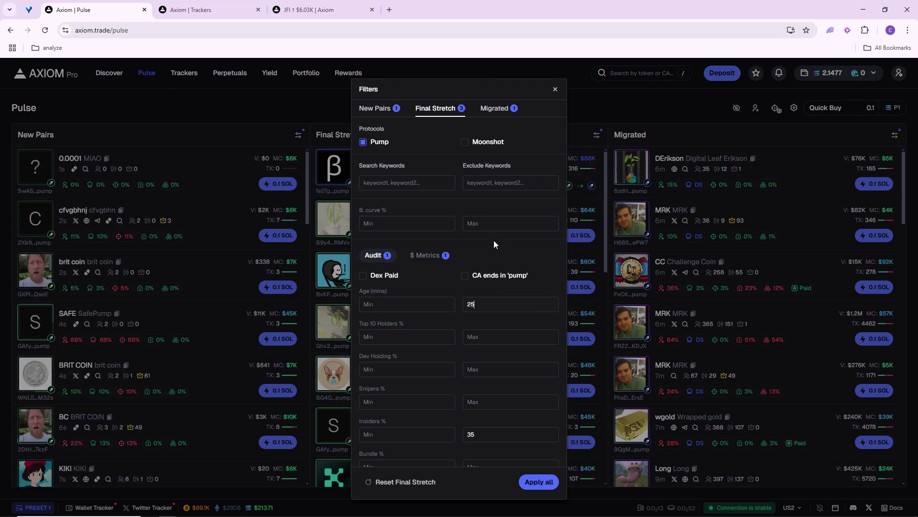
pyautogui.click(555, 89)
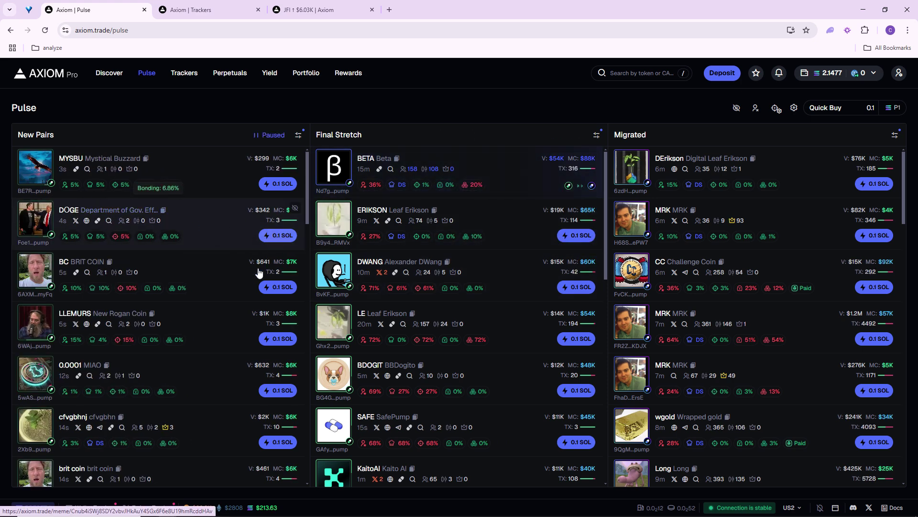
# Quick-buy 0.1 SOL of DOGE in New Pairs and open DOGE's trading page
pyautogui.click(278, 239)
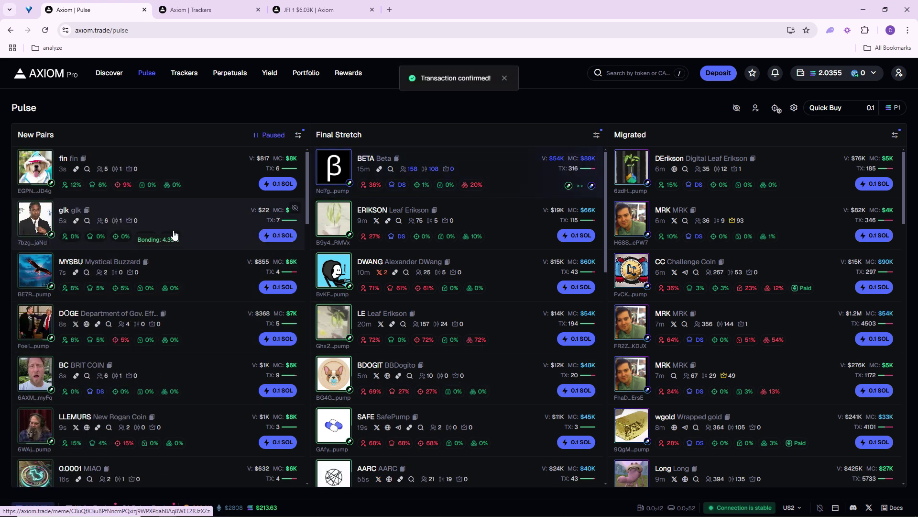
pyautogui.click(239, 383)
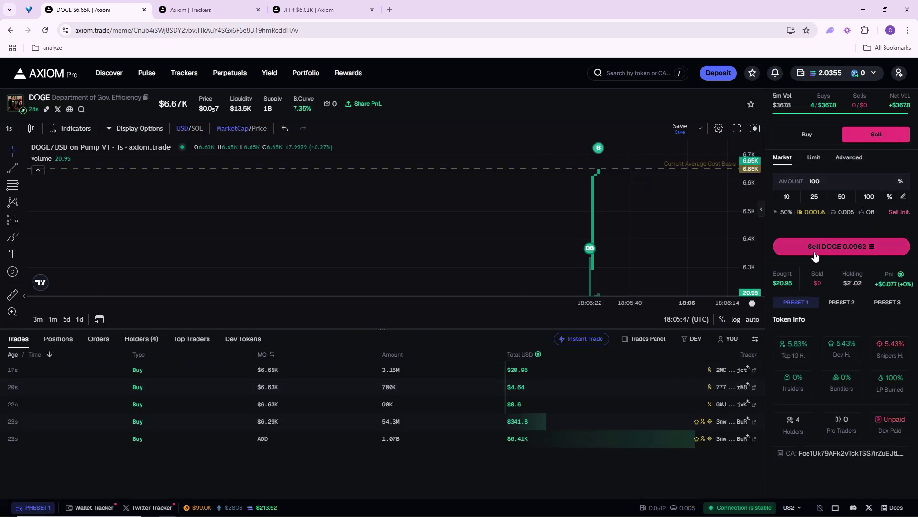
# Switch to PRESET 2 and sell 100% of the DOGE holding
pyautogui.click(792, 306)
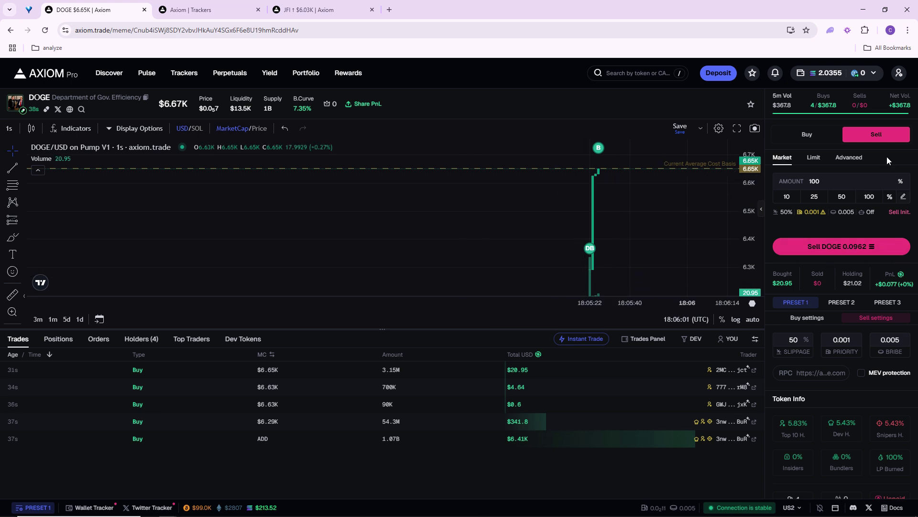
pyautogui.click(838, 303)
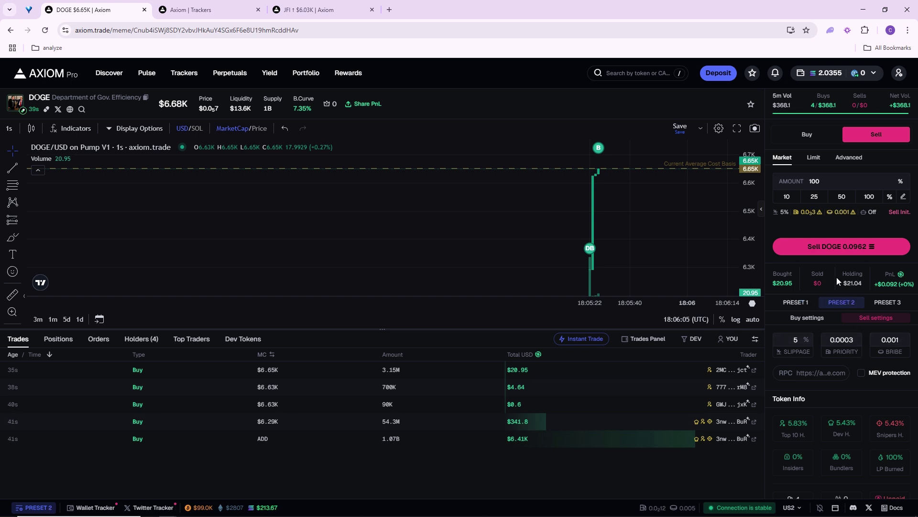
pyautogui.click(798, 246)
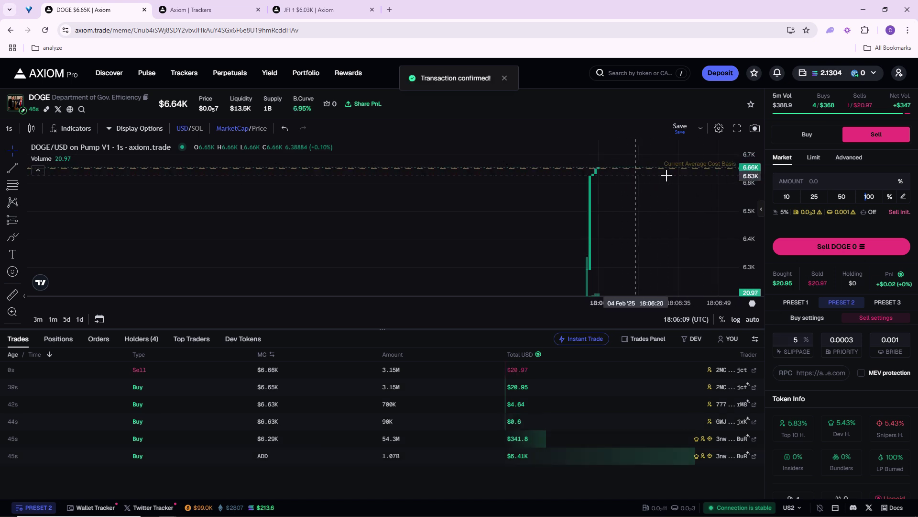
# Review the presets' Buy and Sell settings, return to PRESET 1, and go to Perpetuals
pyautogui.click(802, 317)
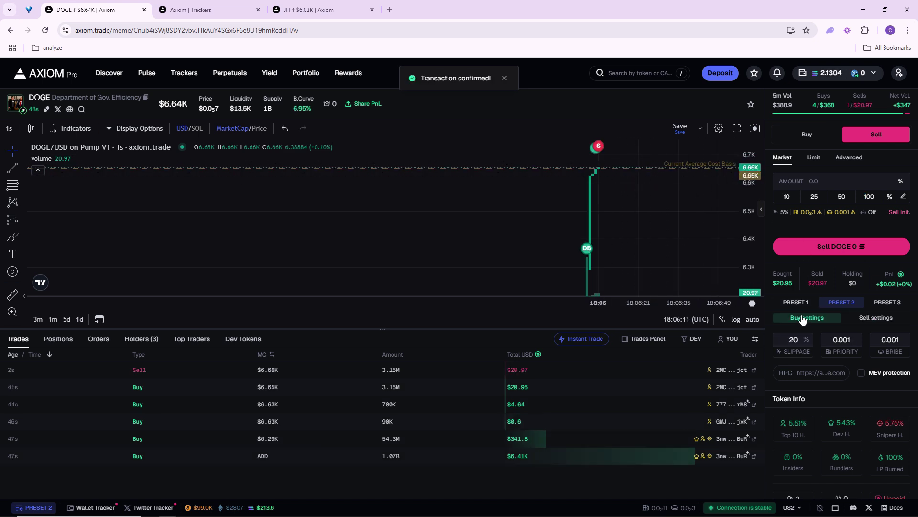
pyautogui.click(796, 304)
pyautogui.click(906, 323)
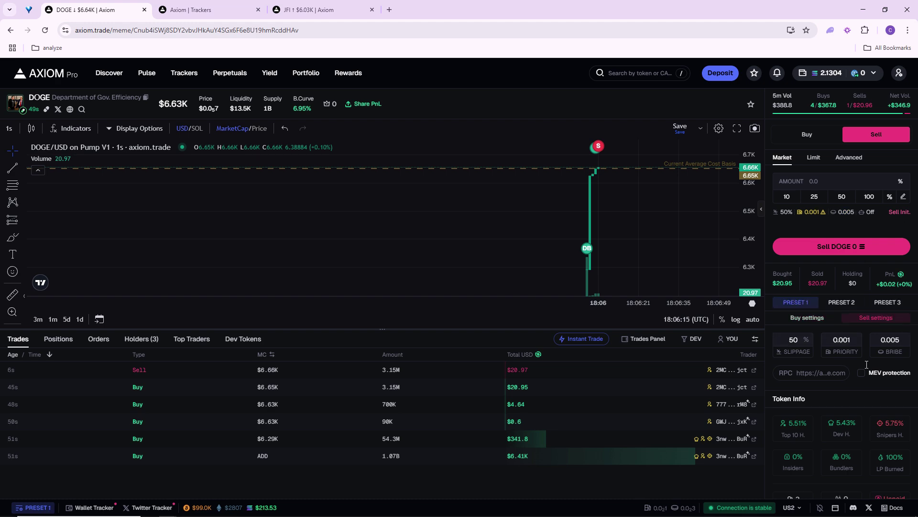
pyautogui.click(109, 73)
pyautogui.click(229, 72)
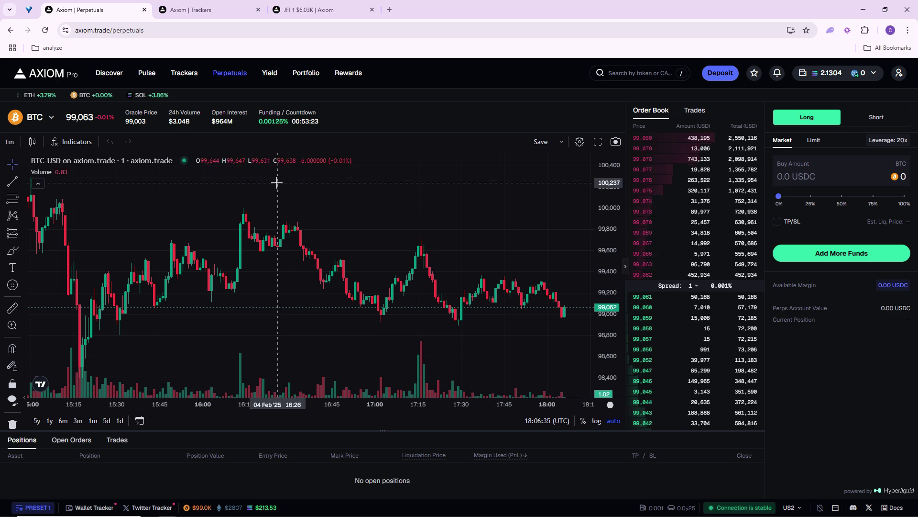
# Browse the BTC perpetual coin list, then return to the Discover DEX Screener via the Axiom logo
pyautogui.click(35, 118)
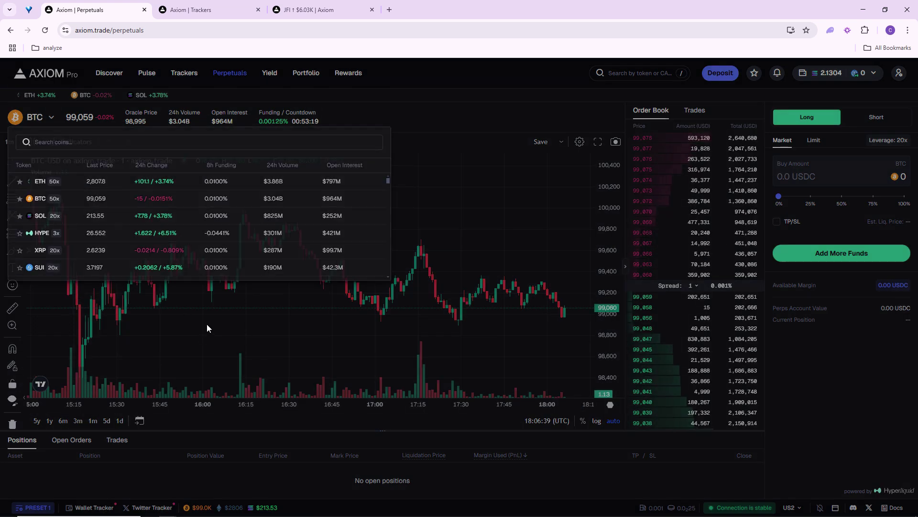
pyautogui.click(207, 328)
pyautogui.click(109, 73)
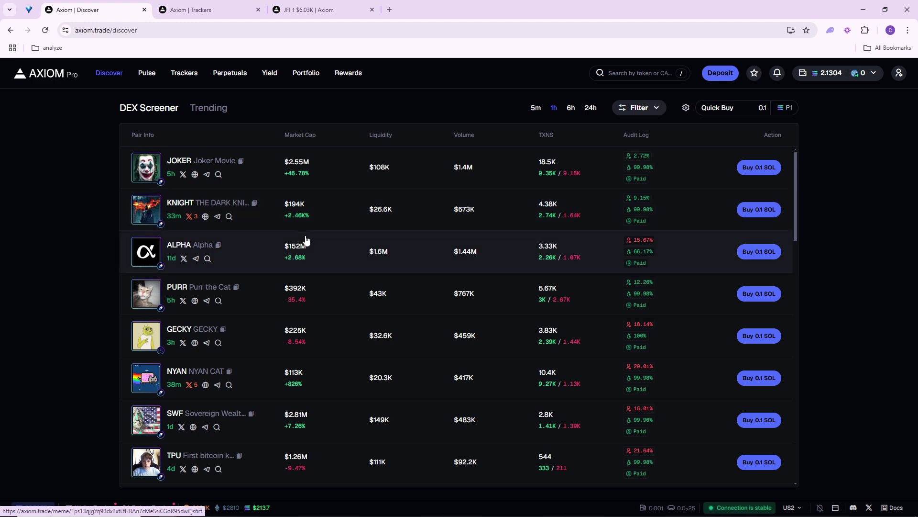
pyautogui.click(231, 78)
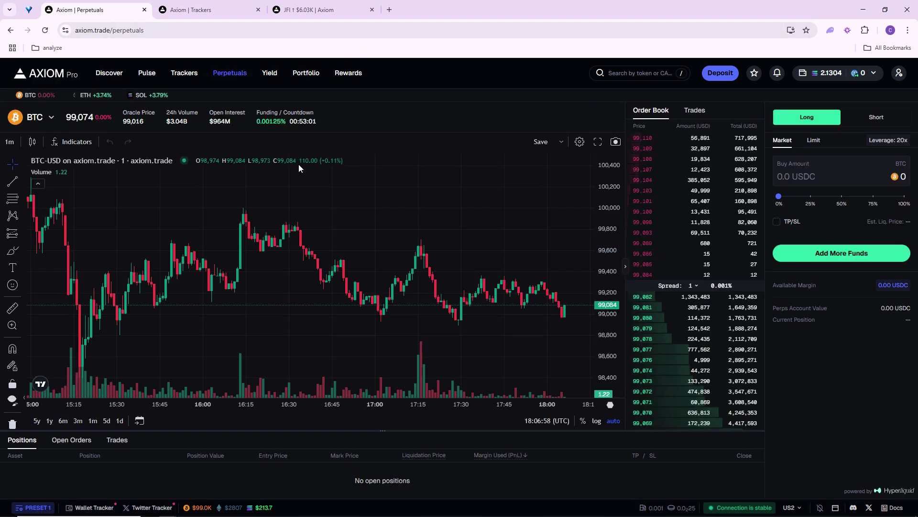
pyautogui.click(53, 80)
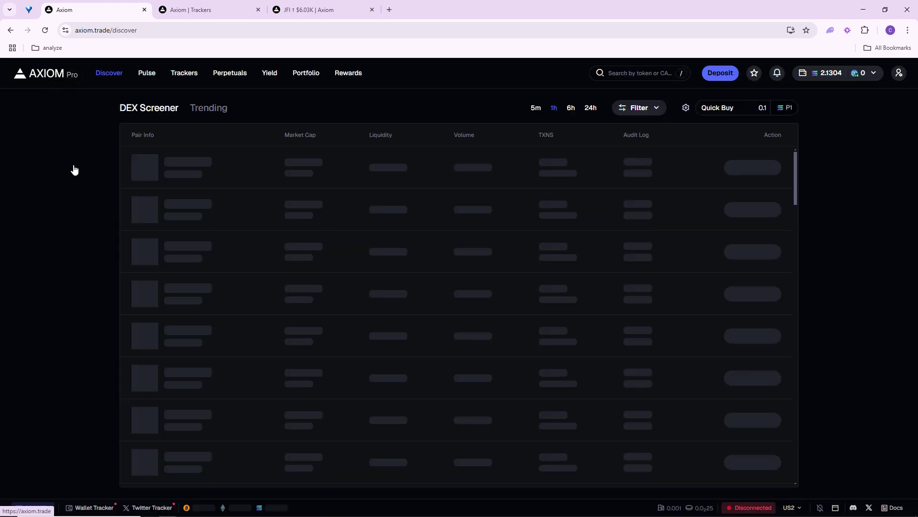